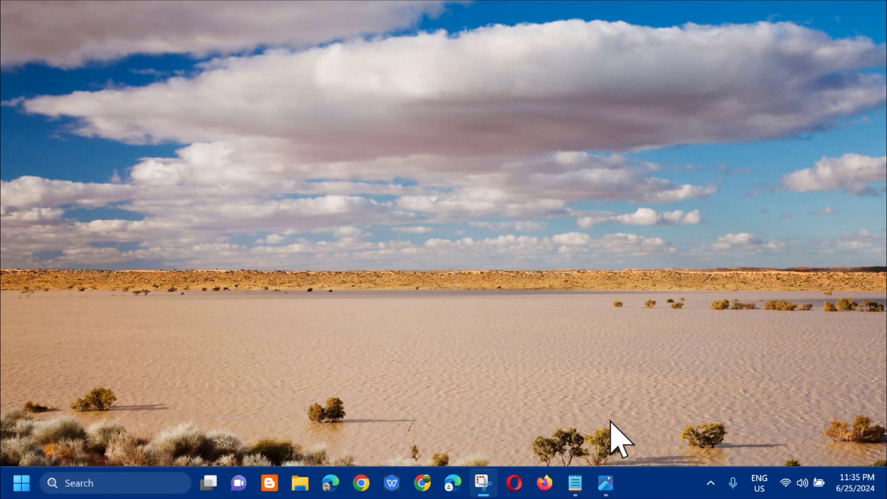
# Search Windows for 'settings' and launch the Settings app from the results
pyautogui.click(606, 483)
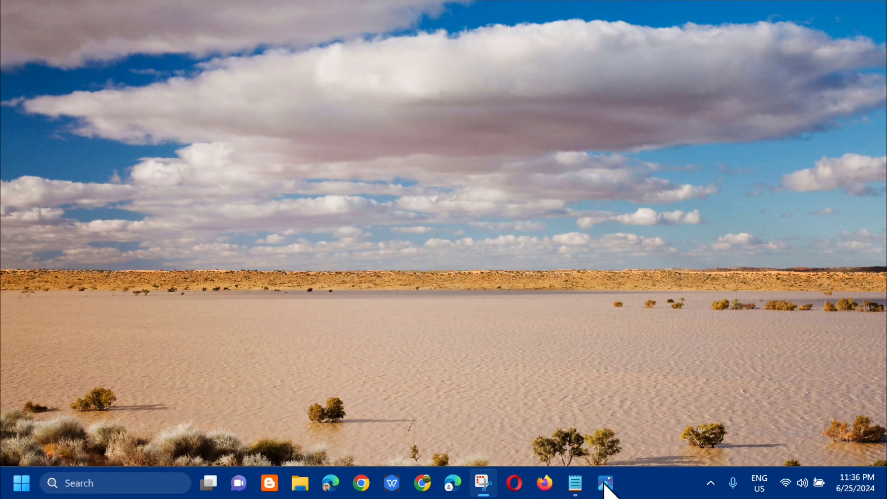
pyautogui.click(151, 483)
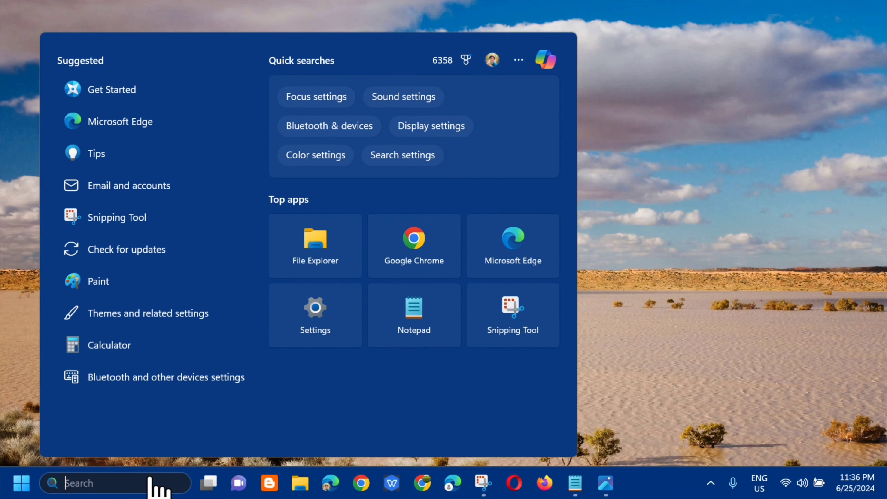
pyautogui.write('settings')
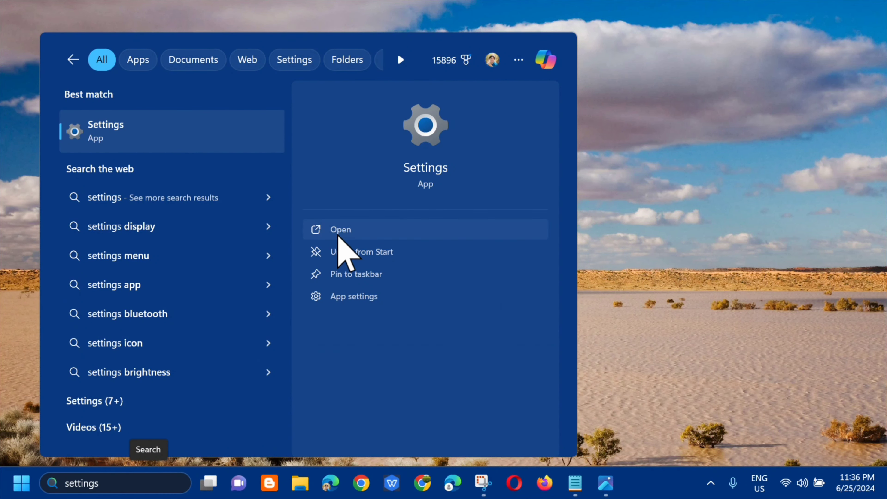
pyautogui.click(339, 231)
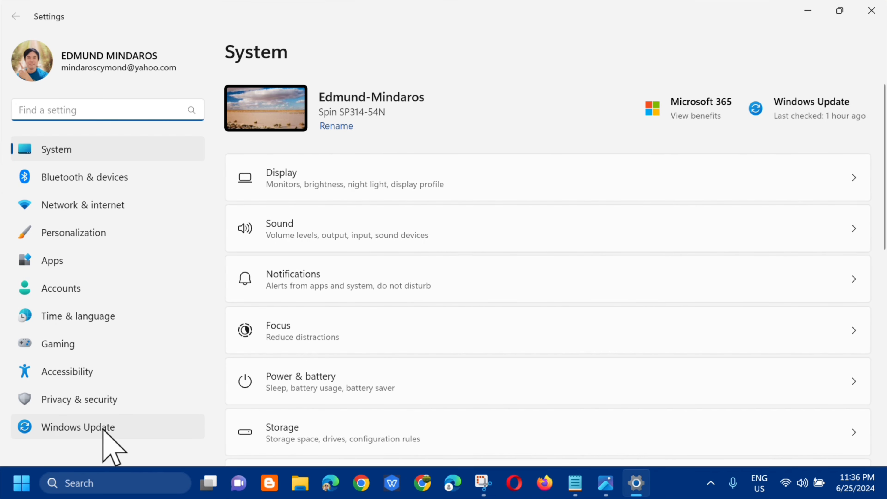
# Go to Windows Update > Advanced options > Optional updates, where one driver update is listed
pyautogui.click(105, 430)
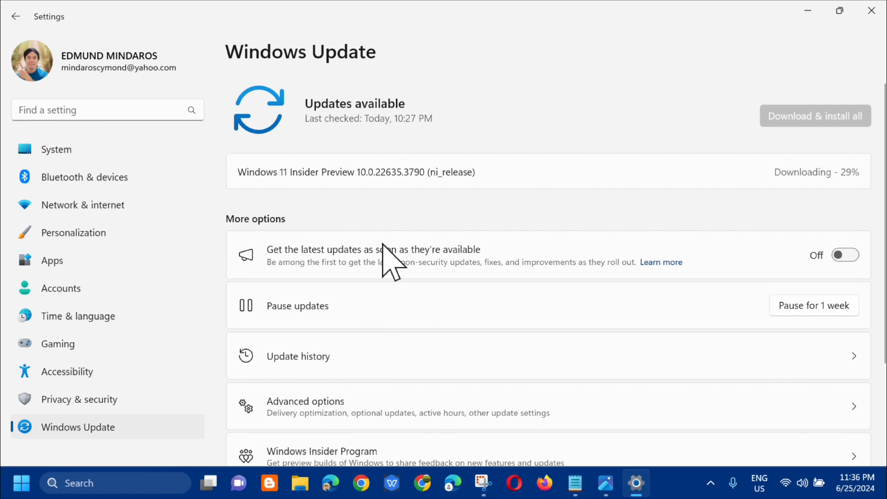
pyautogui.scroll(-3, 415, 253)
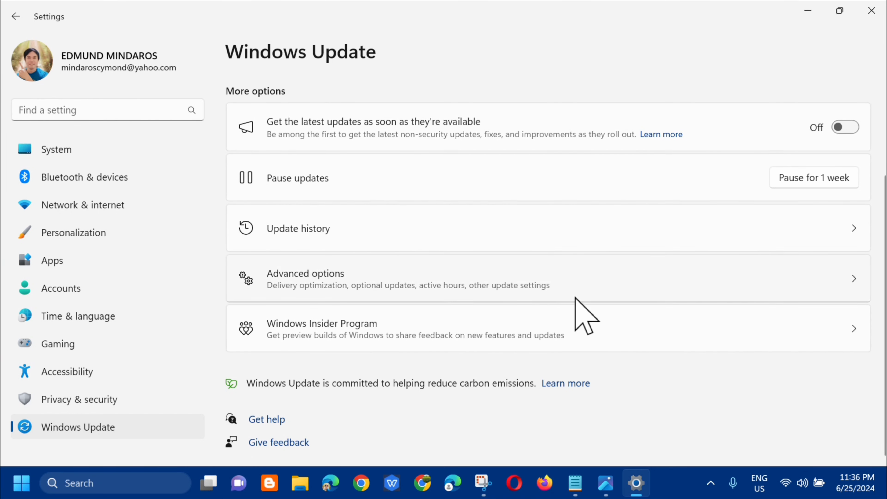
pyautogui.click(423, 279)
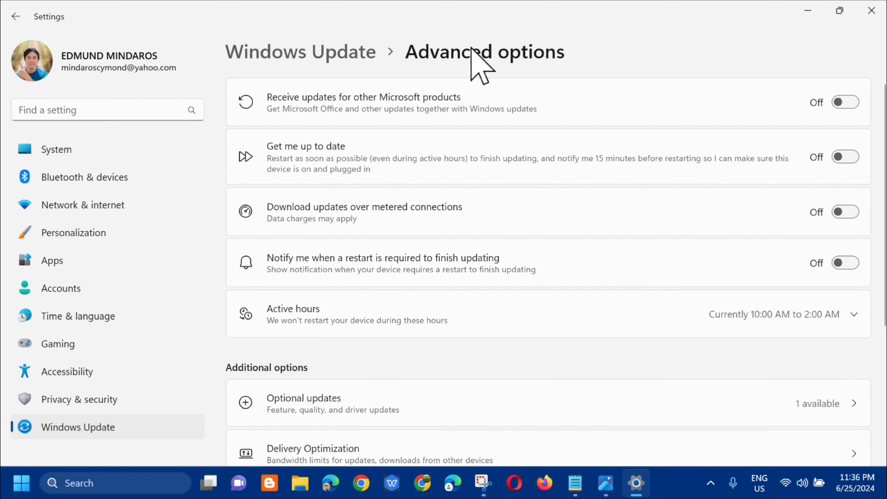
pyautogui.scroll(-3, 471, 262)
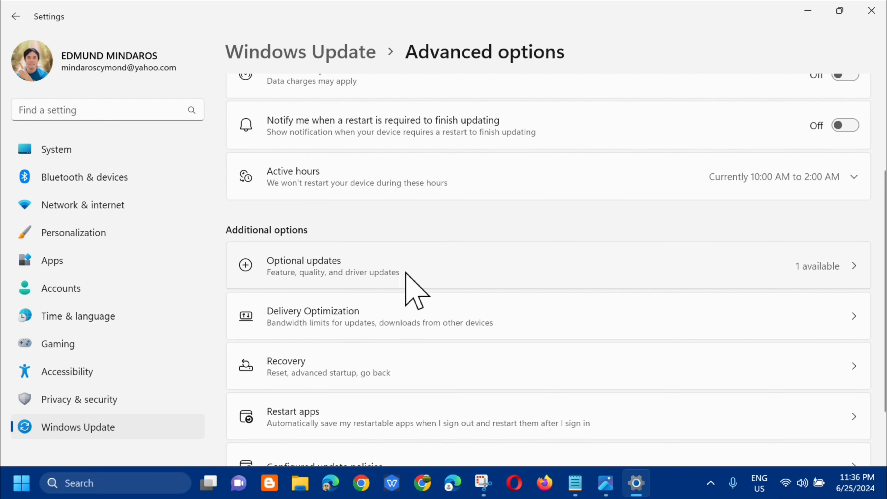
pyautogui.click(383, 268)
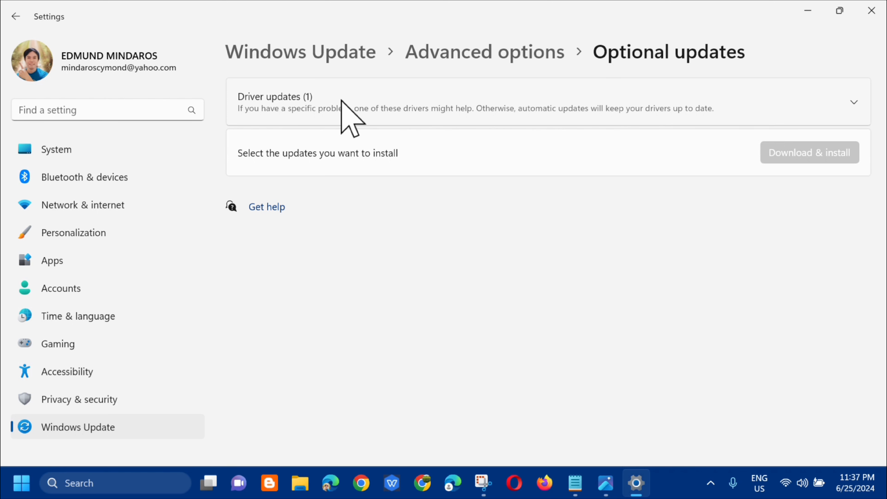
# Select the Android - Net driver update, start Download & install, and close Settings
pyautogui.click(458, 100)
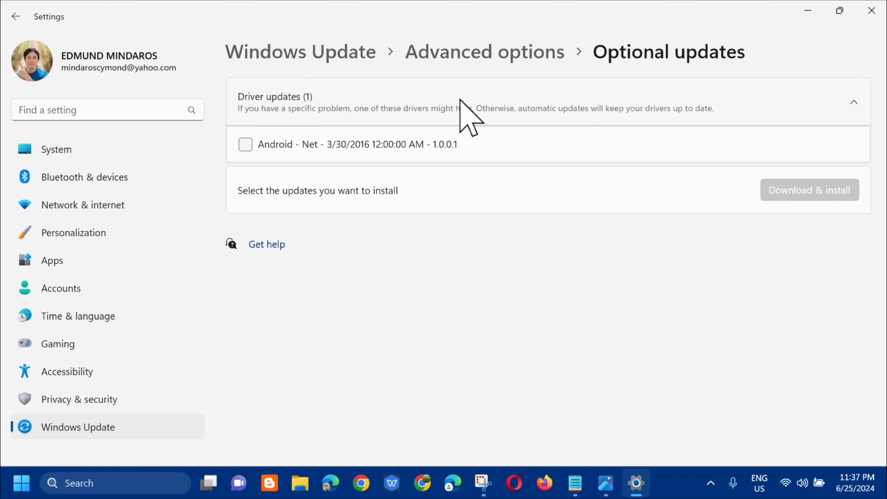
pyautogui.click(246, 145)
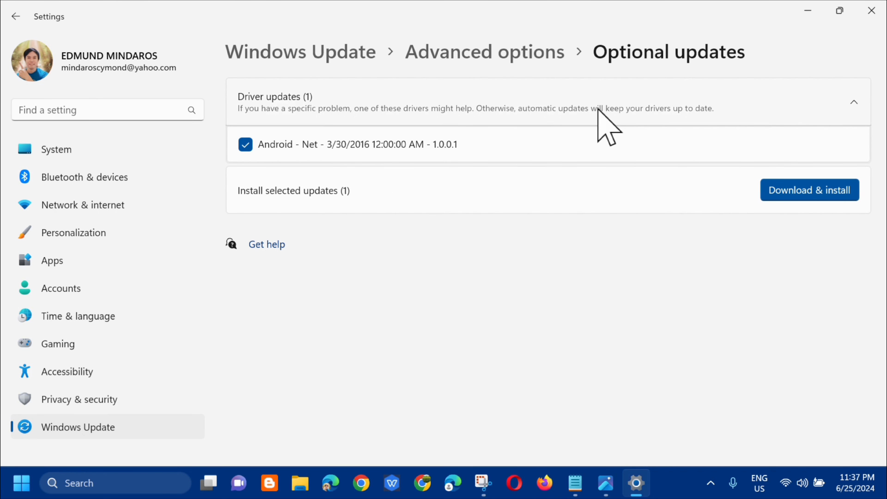
pyautogui.click(800, 193)
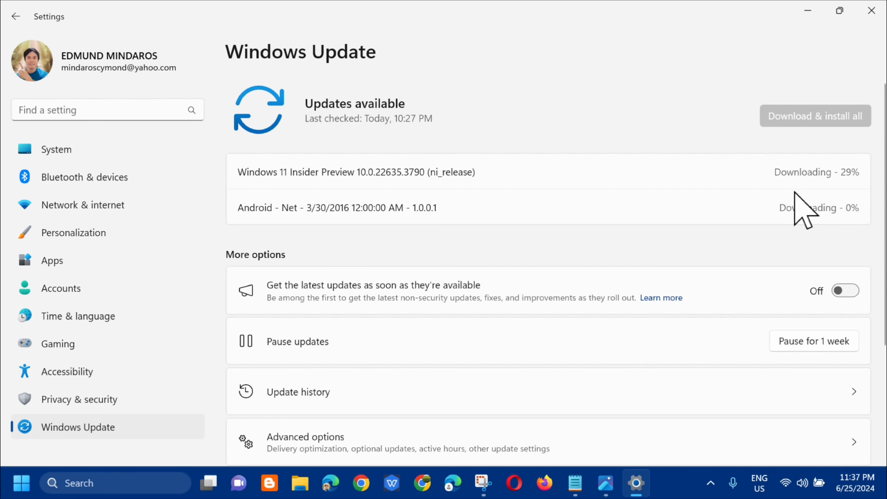
pyautogui.click(871, 11)
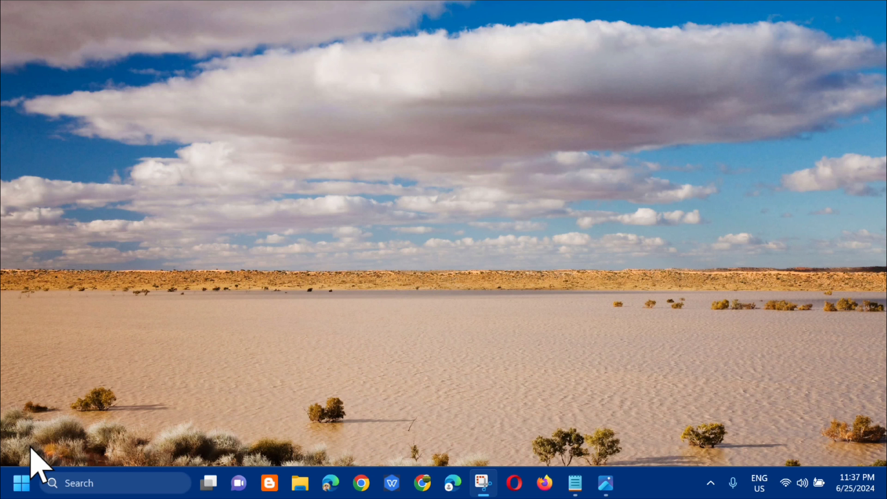
# Launch Device Manager from the Start button's right-click quick-link menu
pyautogui.rightClick(19, 485)
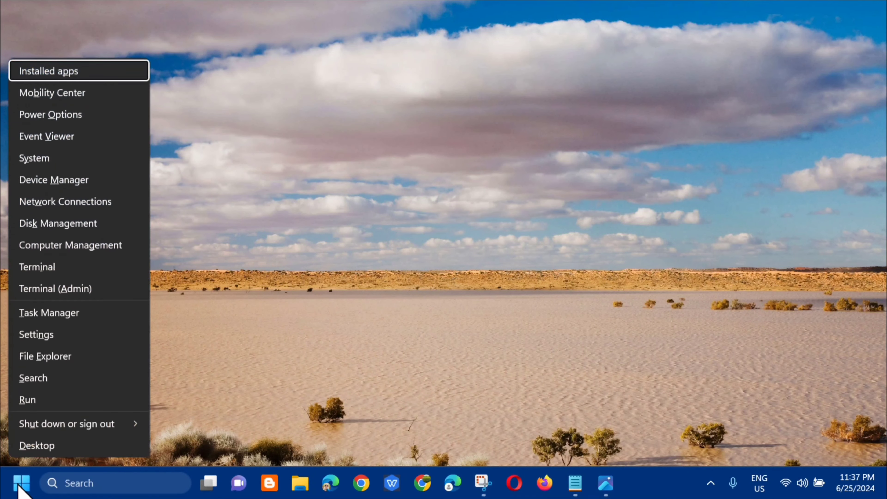
pyautogui.click(52, 180)
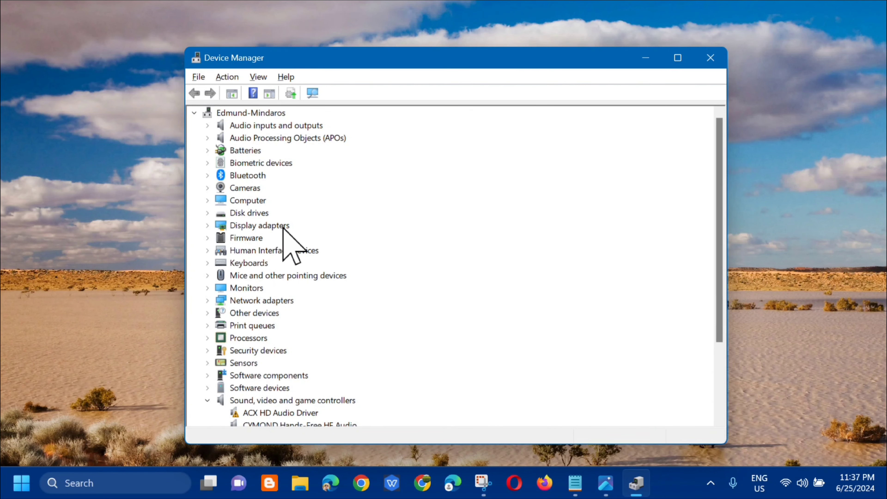
# Auto-search drivers for Intel(R) UHD Graphics, confirming the best is installed, then close Device Manager
pyautogui.click(207, 226)
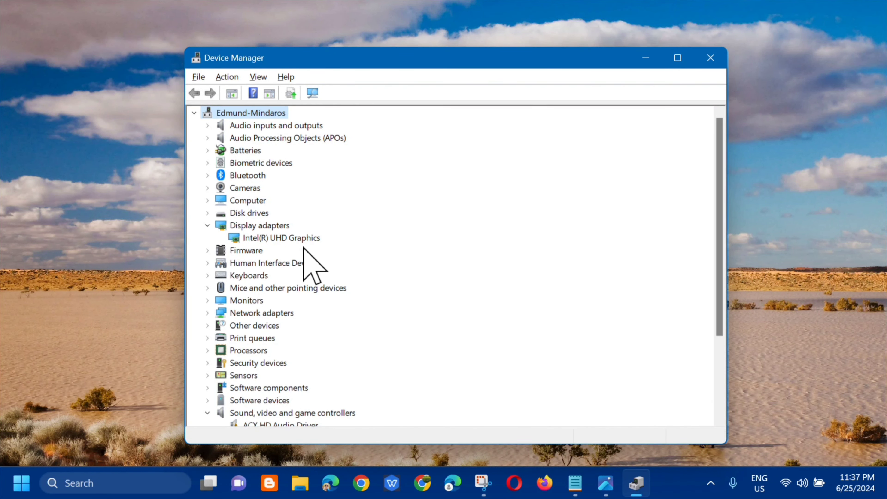
pyautogui.click(310, 238)
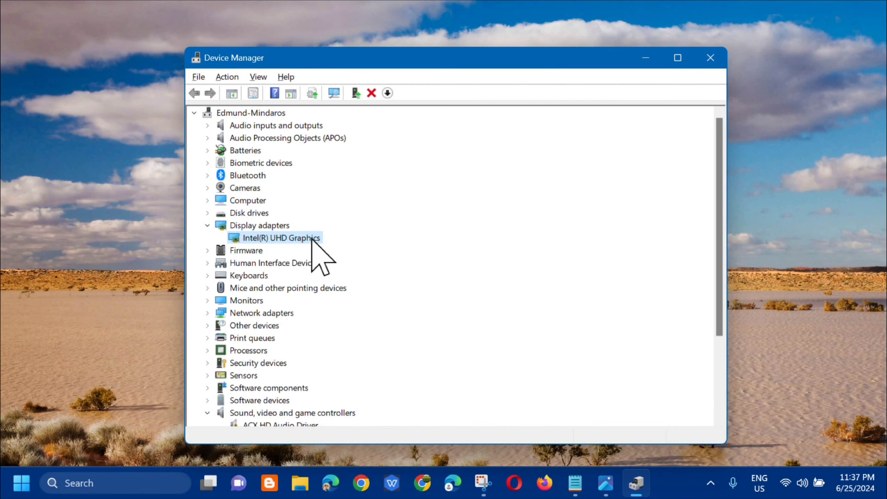
pyautogui.rightClick(312, 238)
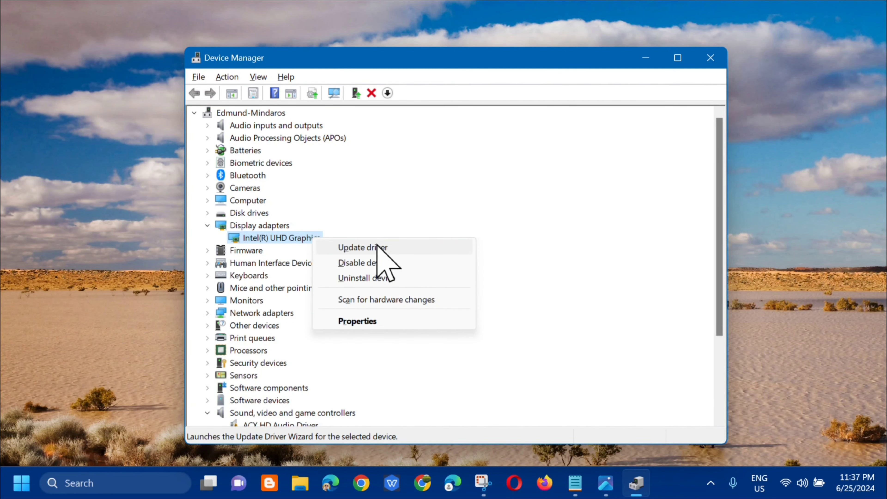
pyautogui.click(359, 247)
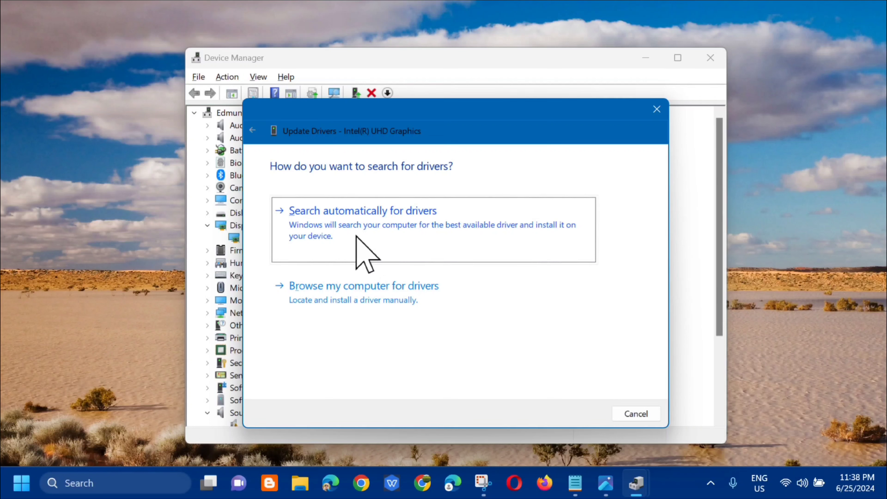
pyautogui.click(368, 226)
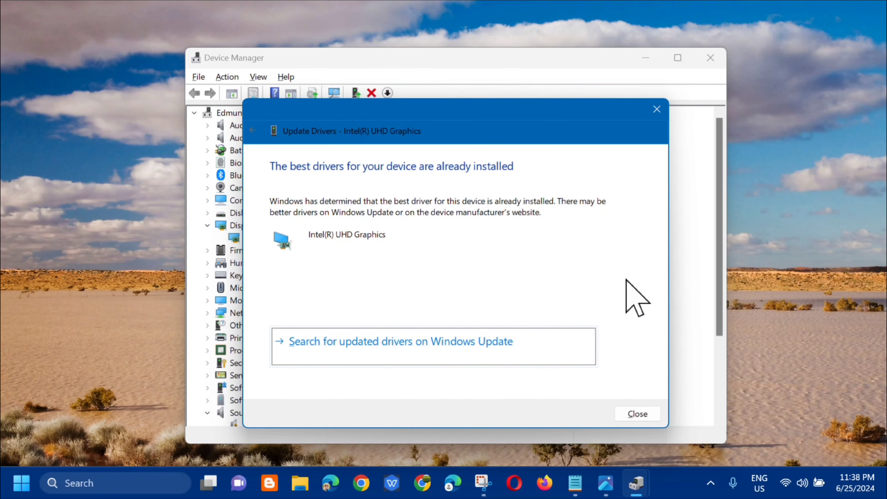
pyautogui.click(638, 415)
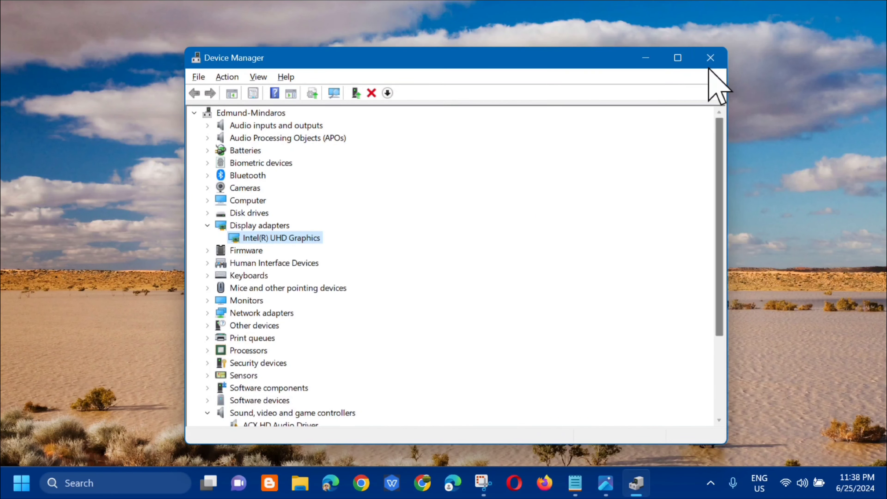
pyautogui.click(710, 60)
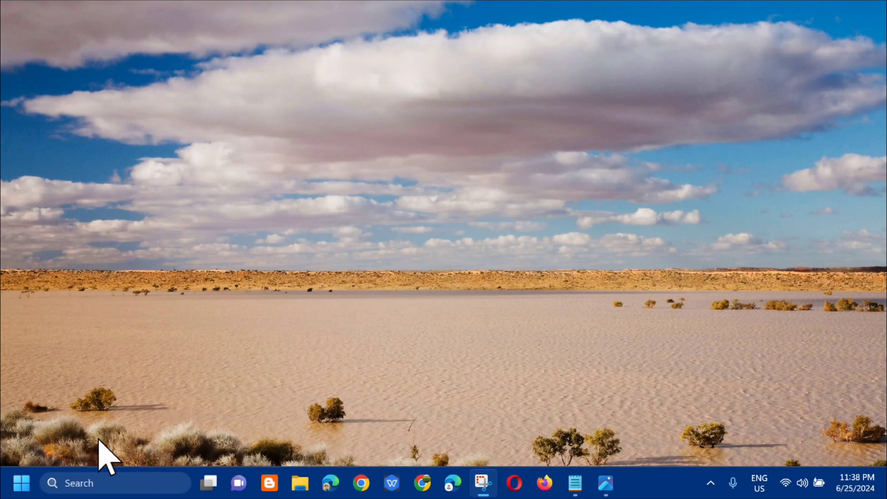
# Search for 'cmd' and run Command Prompt as administrator, approving the UAC prompt
pyautogui.click(113, 483)
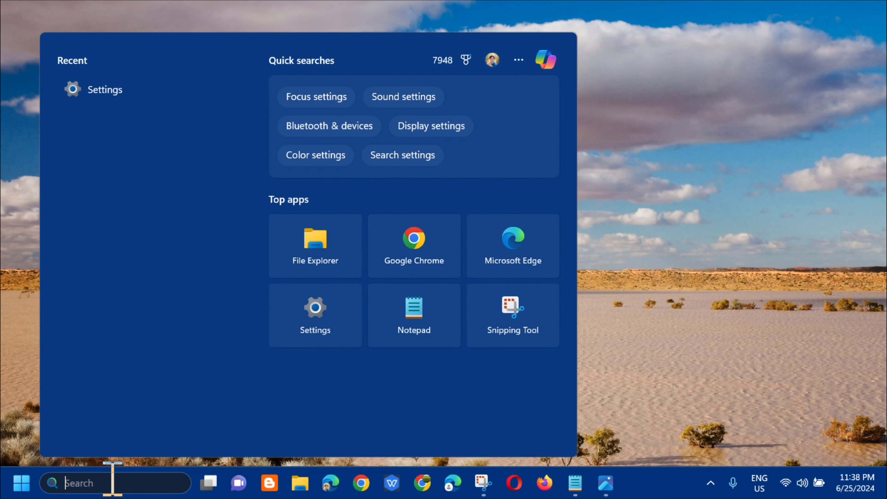
pyautogui.write('cmd')
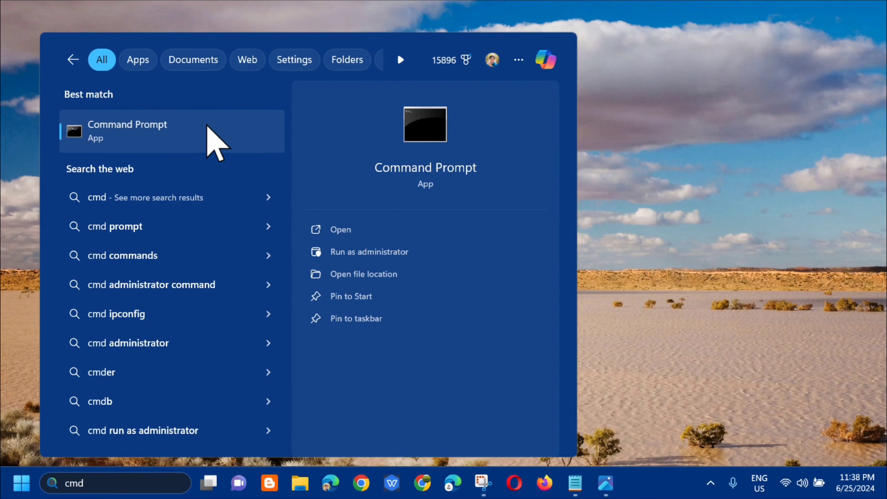
pyautogui.rightClick(203, 126)
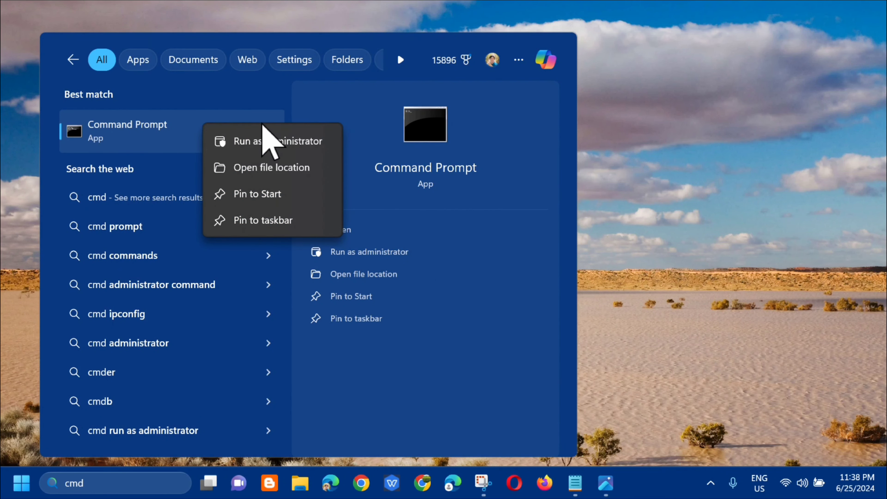
pyautogui.click(264, 146)
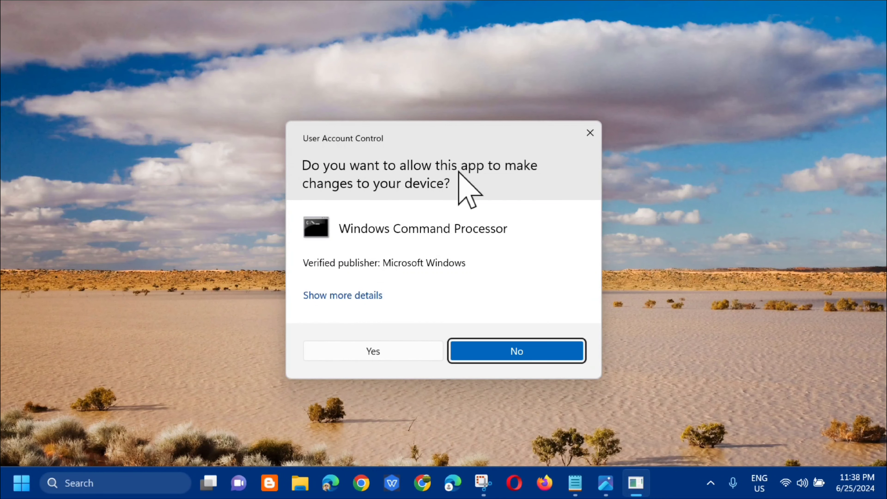
pyautogui.click(381, 351)
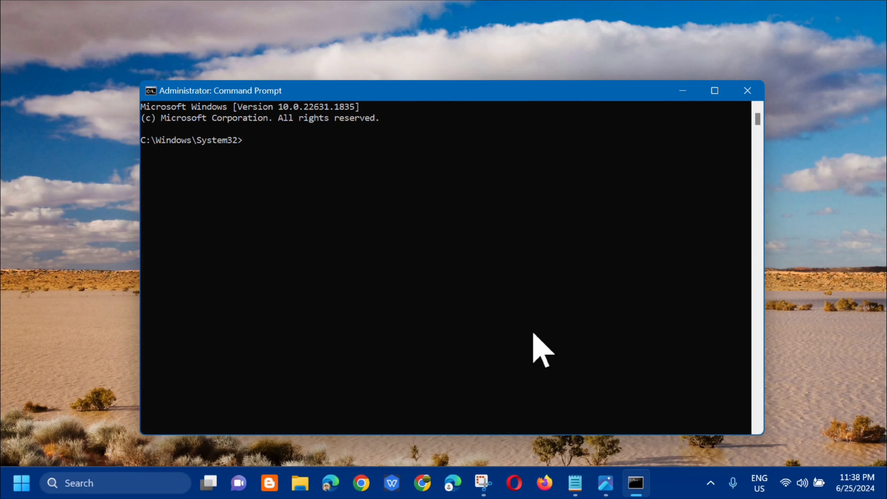
# Paste the DISM RestoreHealth command copied from Notepad into the elevated console and run it
pyautogui.click(573, 482)
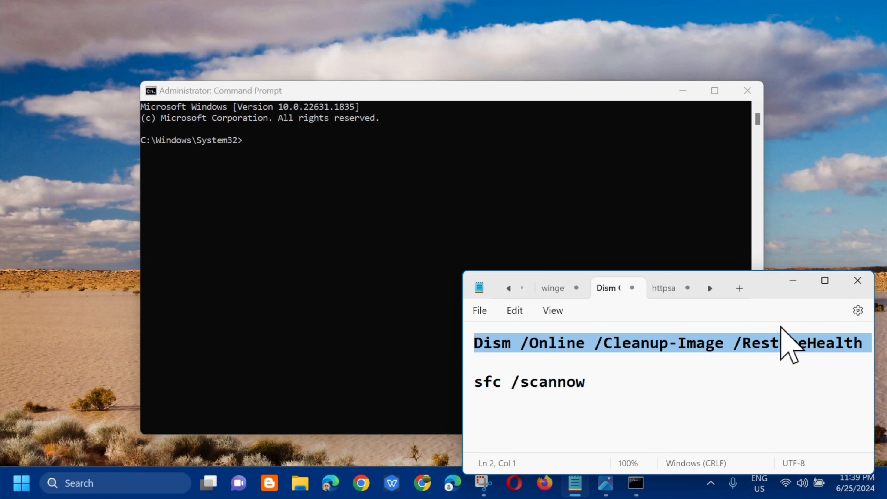
pyautogui.click(793, 282)
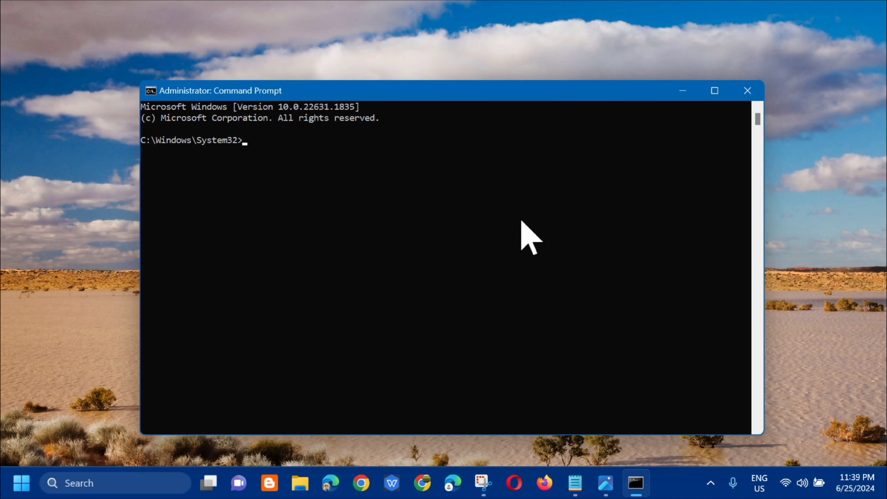
pyautogui.rightClick(430, 90)
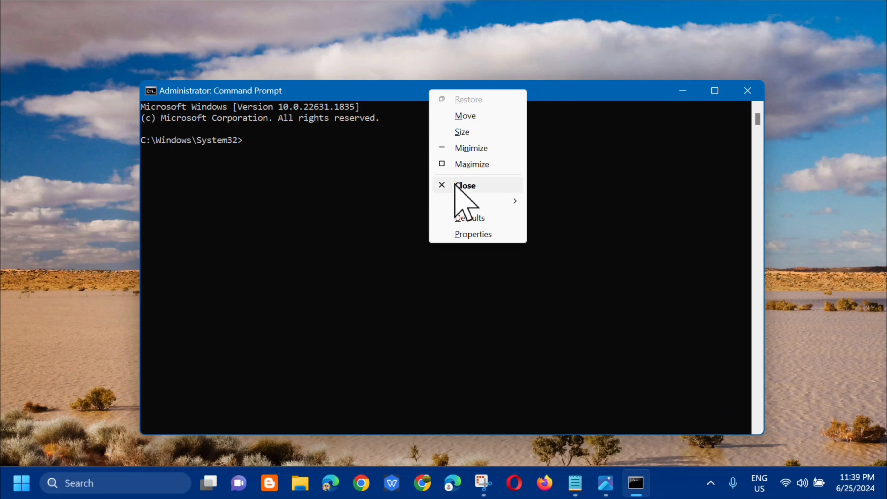
pyautogui.moveTo(464, 206)
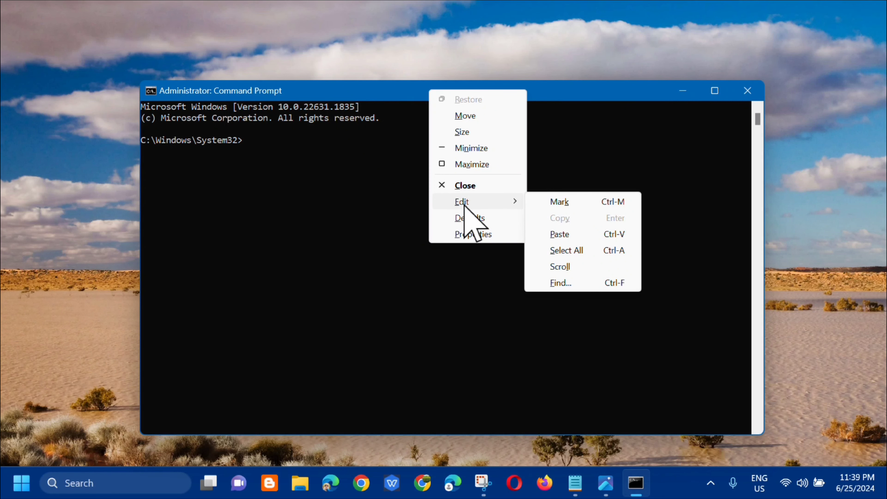
pyautogui.click(559, 234)
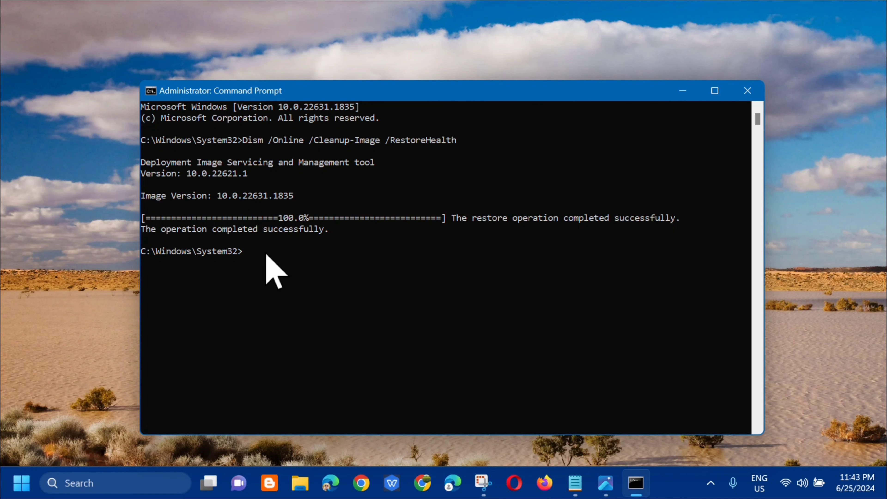
# Run sfc /scannow, which finds no integrity violations, then close Command Prompt
pyautogui.press('capslock')
pyautogui.press('capslock')
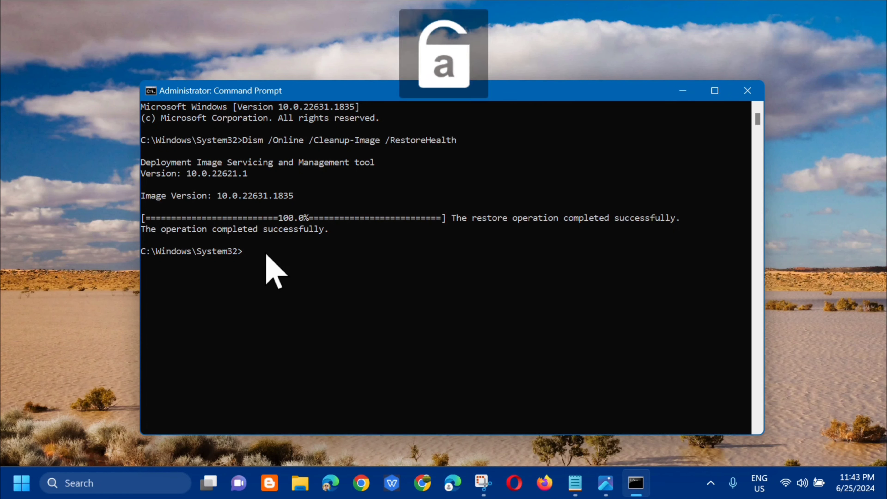
pyautogui.write('fc')
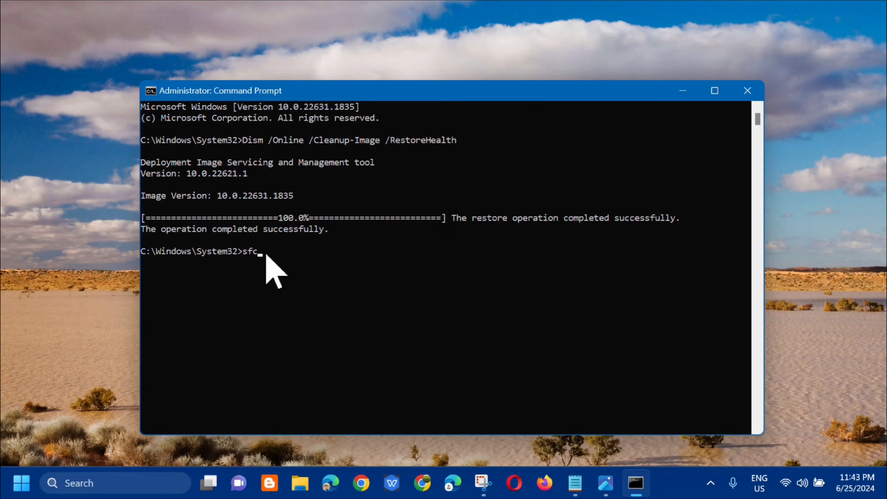
pyautogui.write(' /scannow')
pyautogui.press('Return')
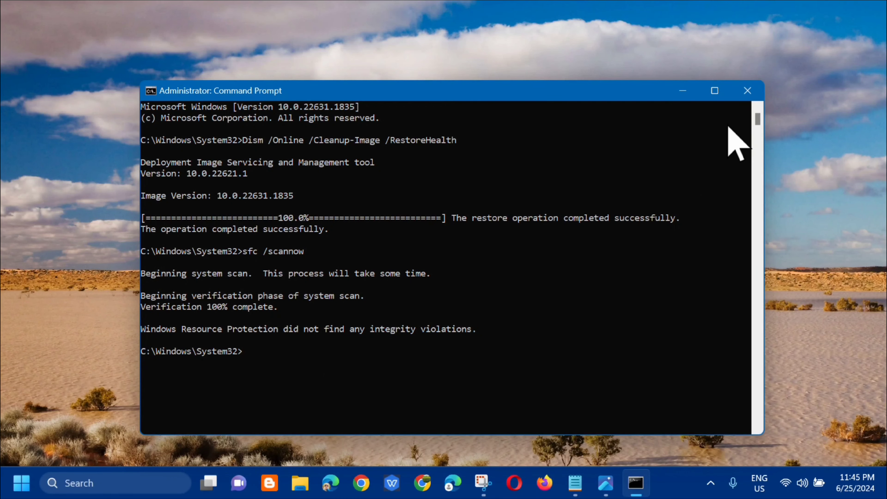
pyautogui.click(745, 94)
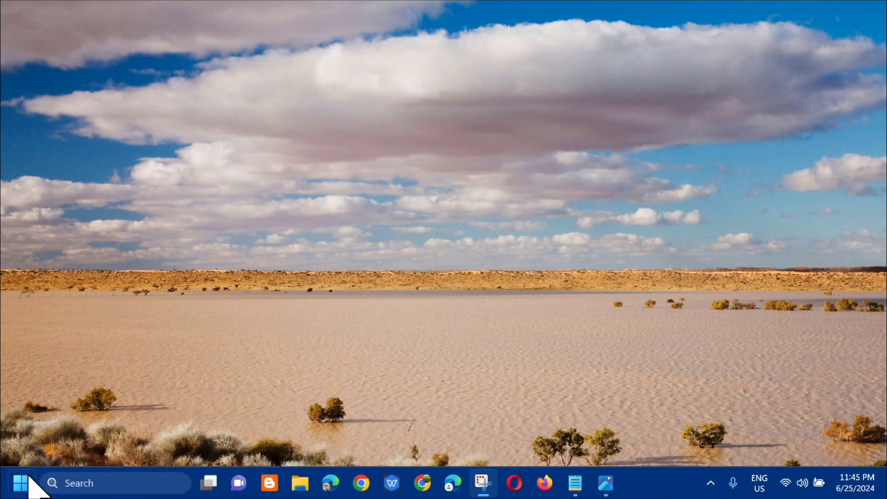
pyautogui.click(22, 483)
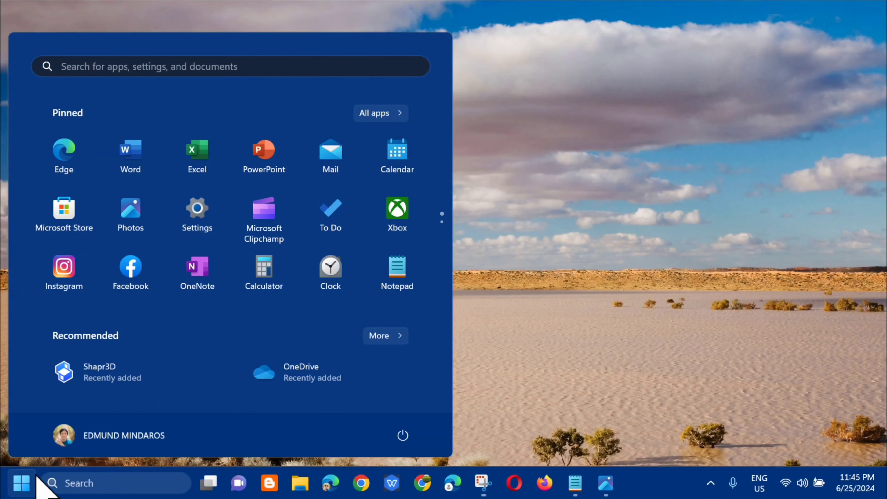
pyautogui.click(402, 435)
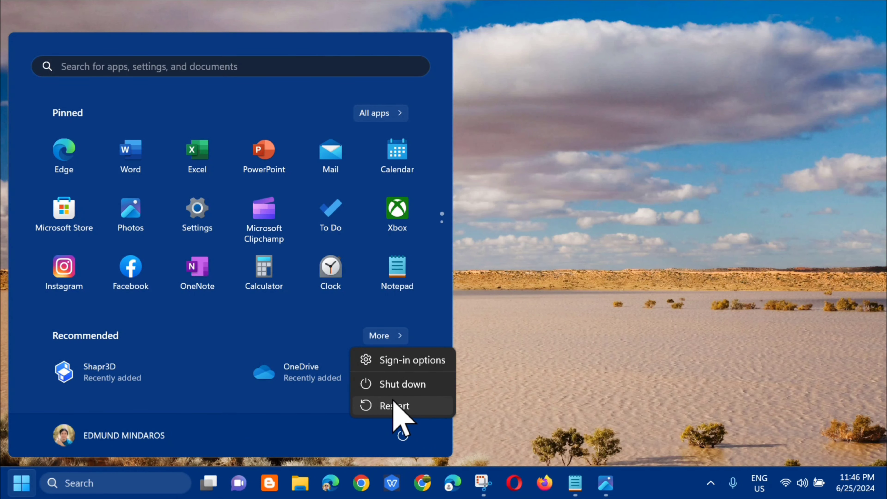
pyautogui.press('Escape')
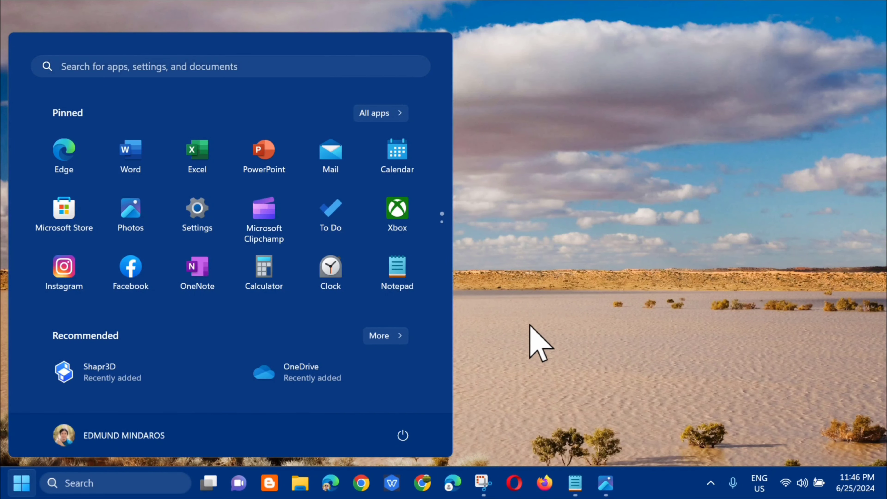
pyautogui.press('Escape')
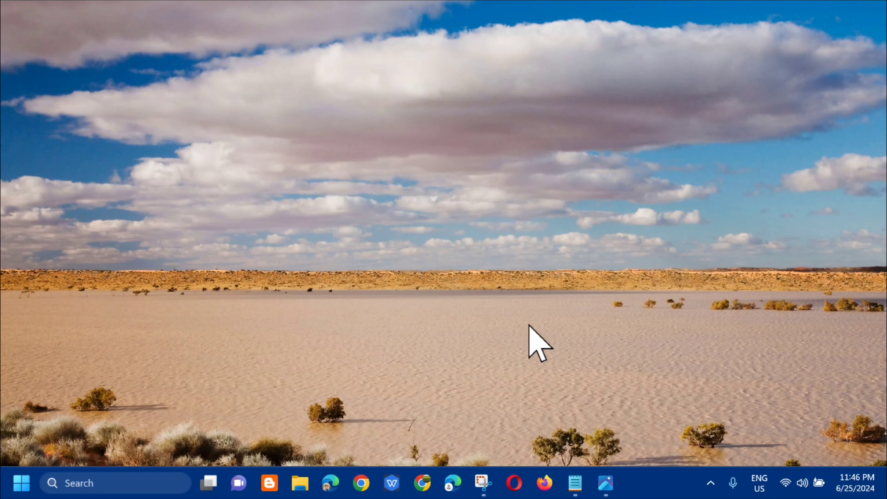